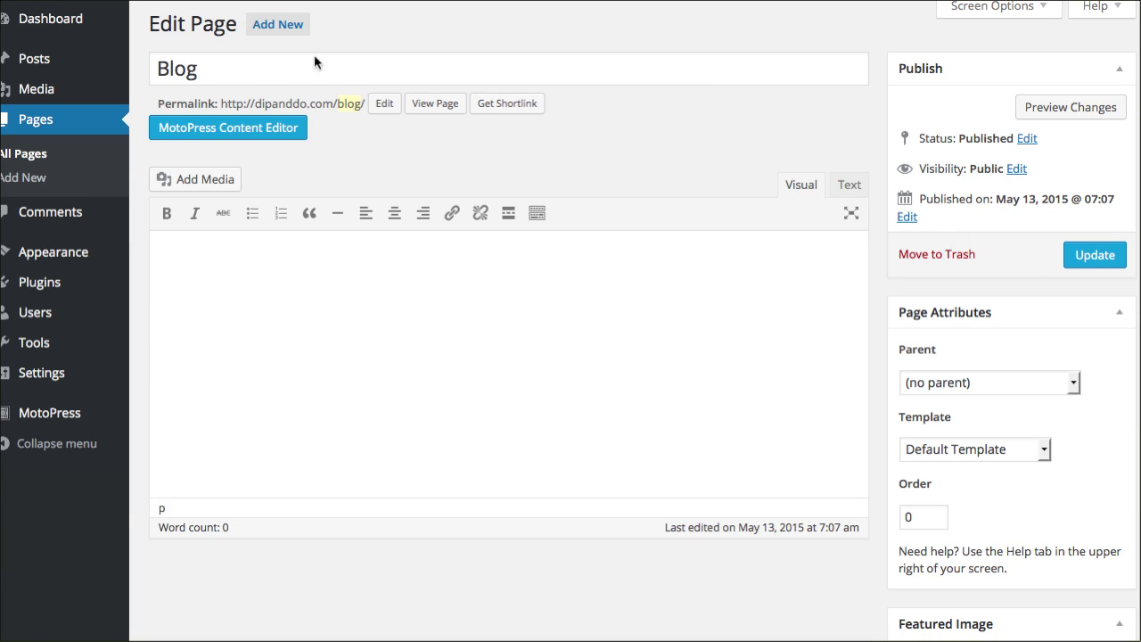
Step: Open the Blog page in the editor from the All Pages list
click(249, 65)
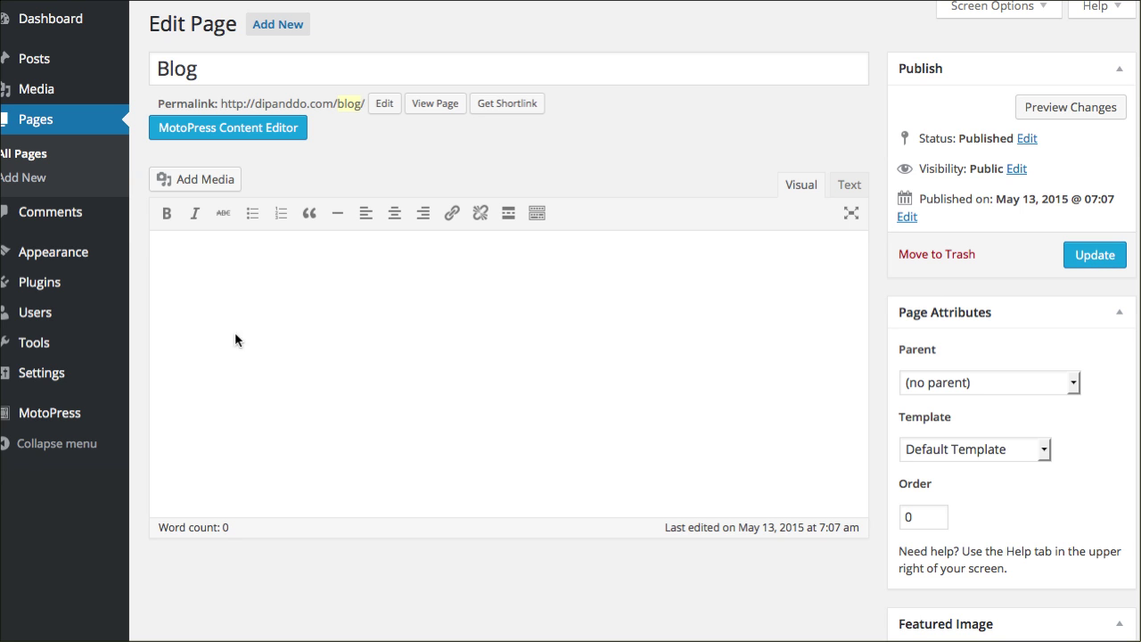
Step: Go to the Reading page under Settings in the admin sidebar
mouse_move(8, 371)
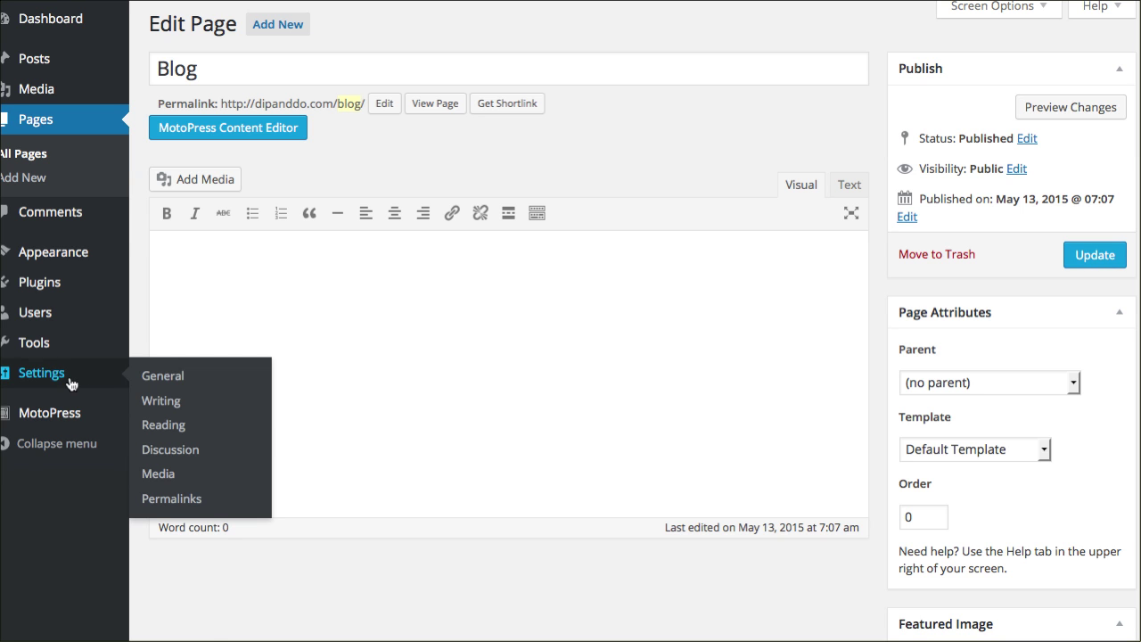
click(166, 428)
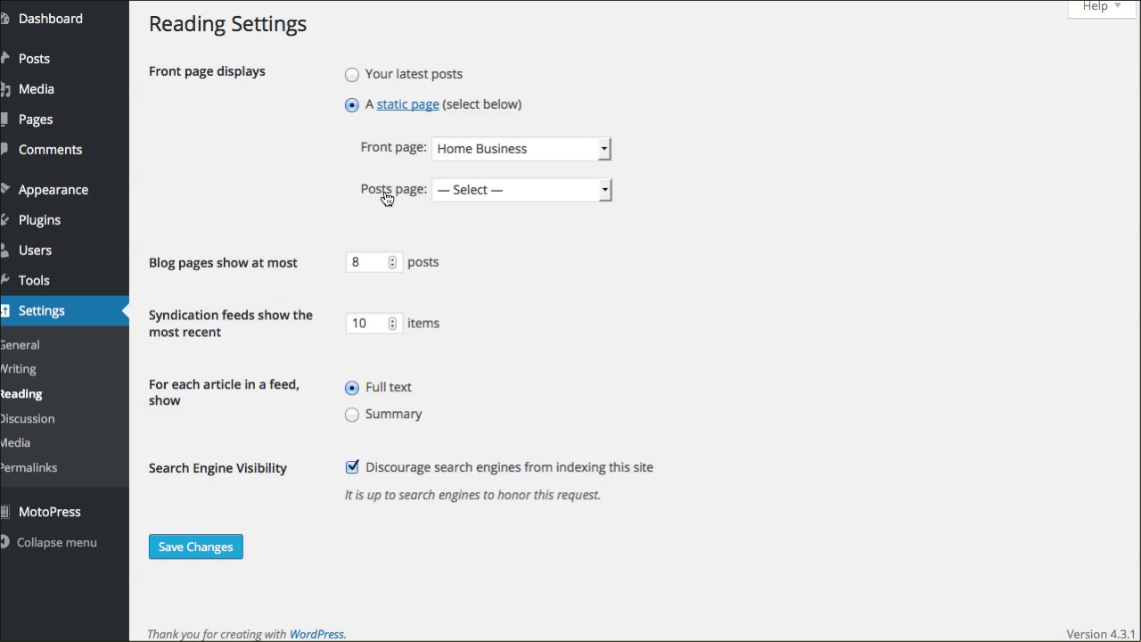
Step: Make Blog the posts page, show summaries in feeds, and save the Reading settings
click(441, 190)
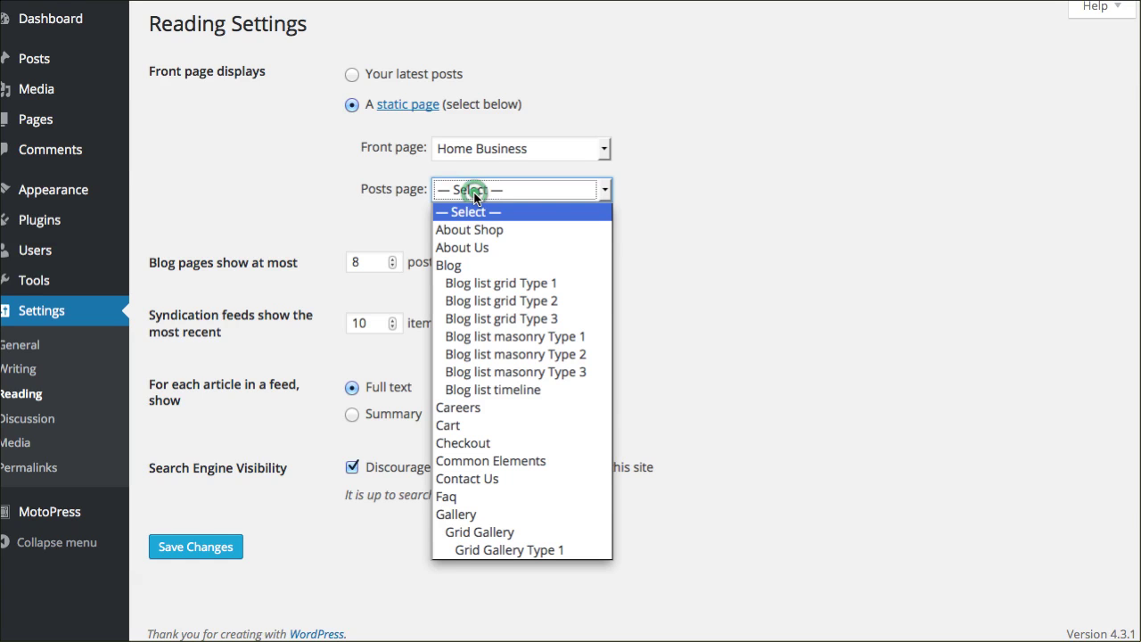
click(472, 266)
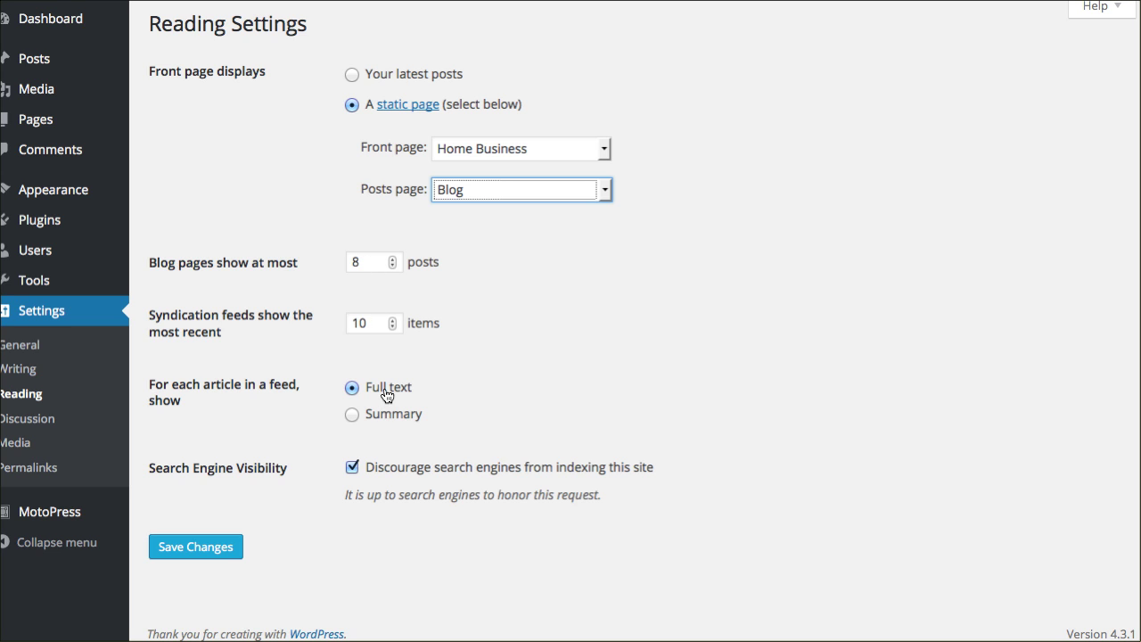
click(389, 418)
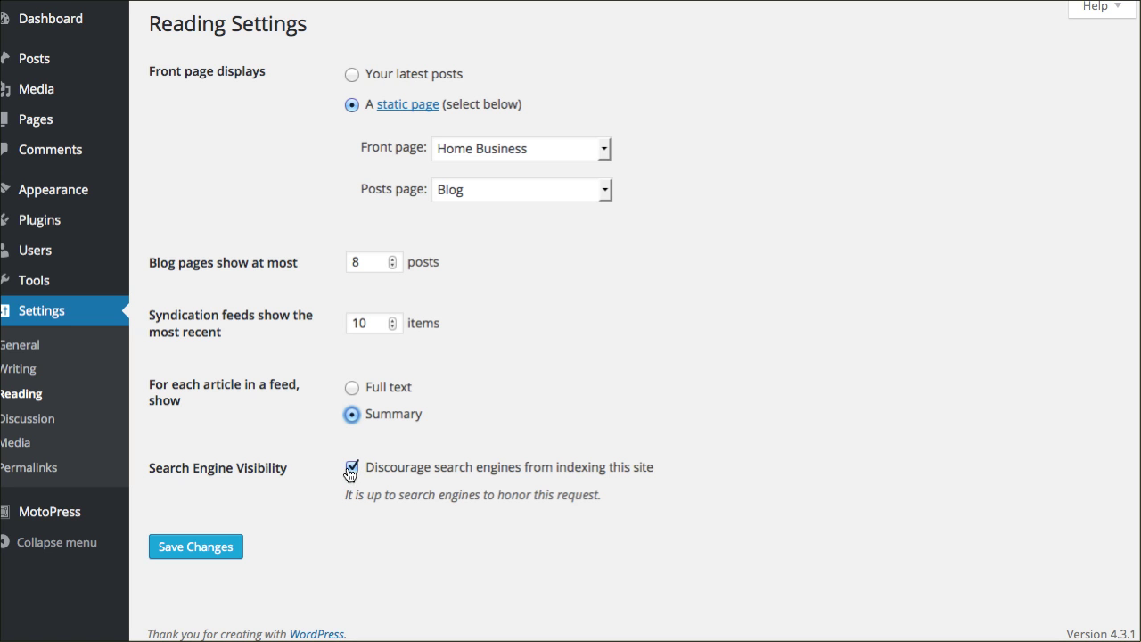
click(207, 555)
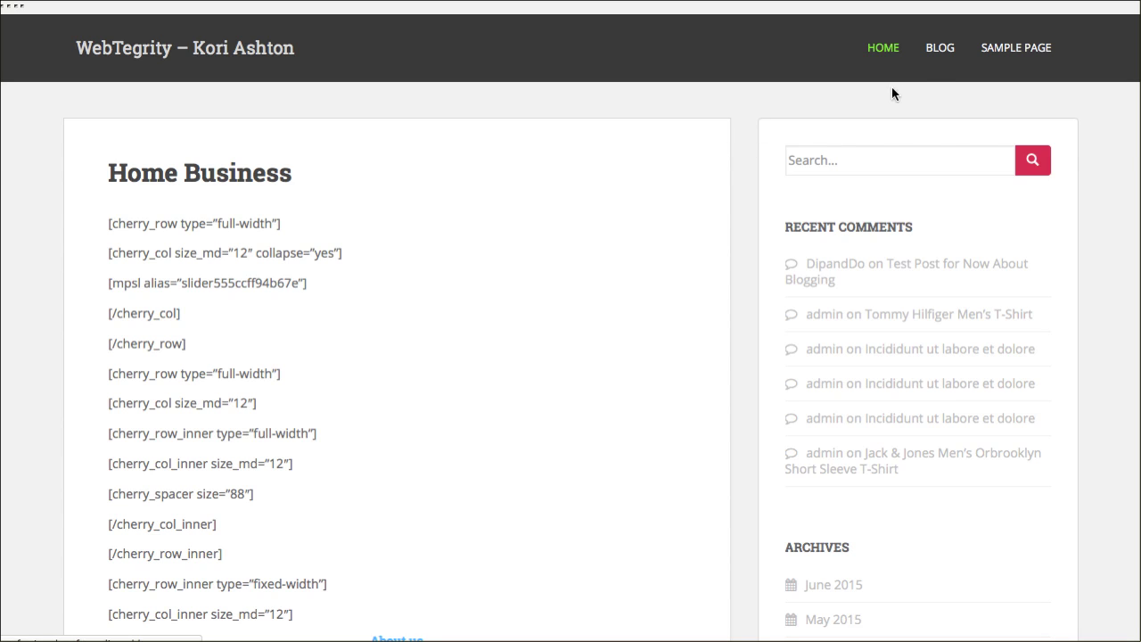
Step: View the Blog page on the live site and scroll through its posts
click(944, 50)
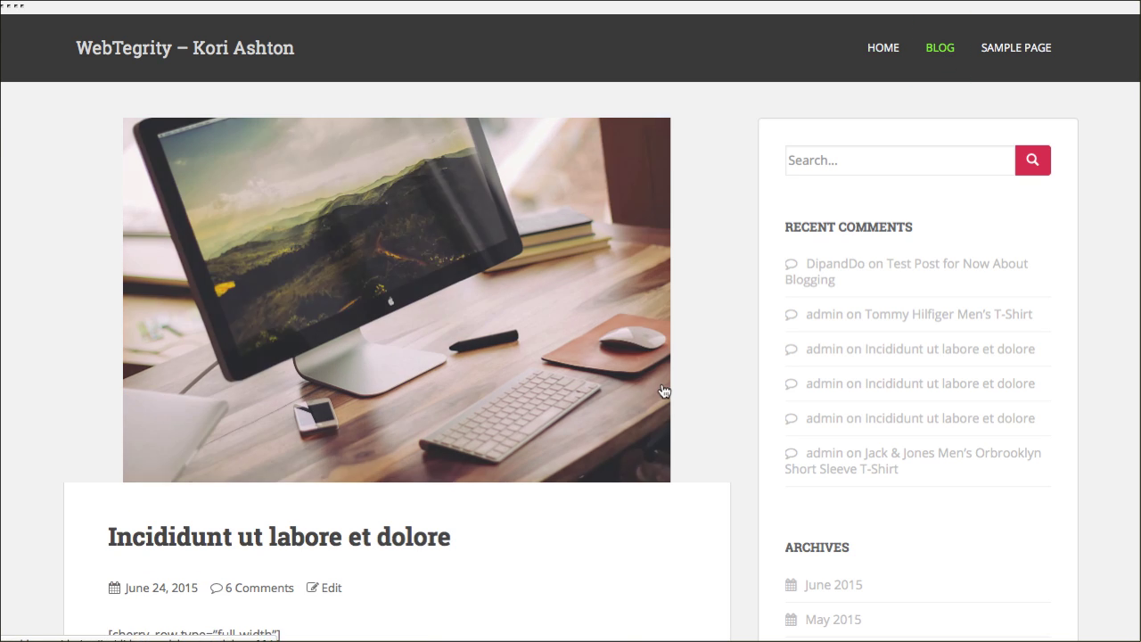
scroll(630, 384, down, 8)
scroll(483, 317, down, 15)
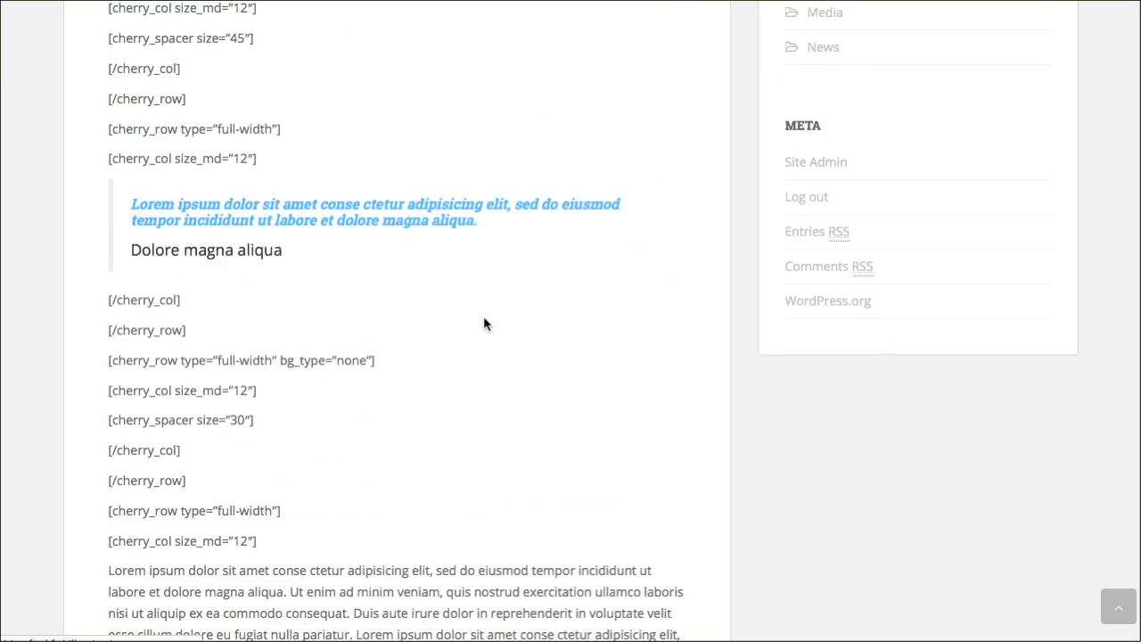
scroll(484, 324, down, 15)
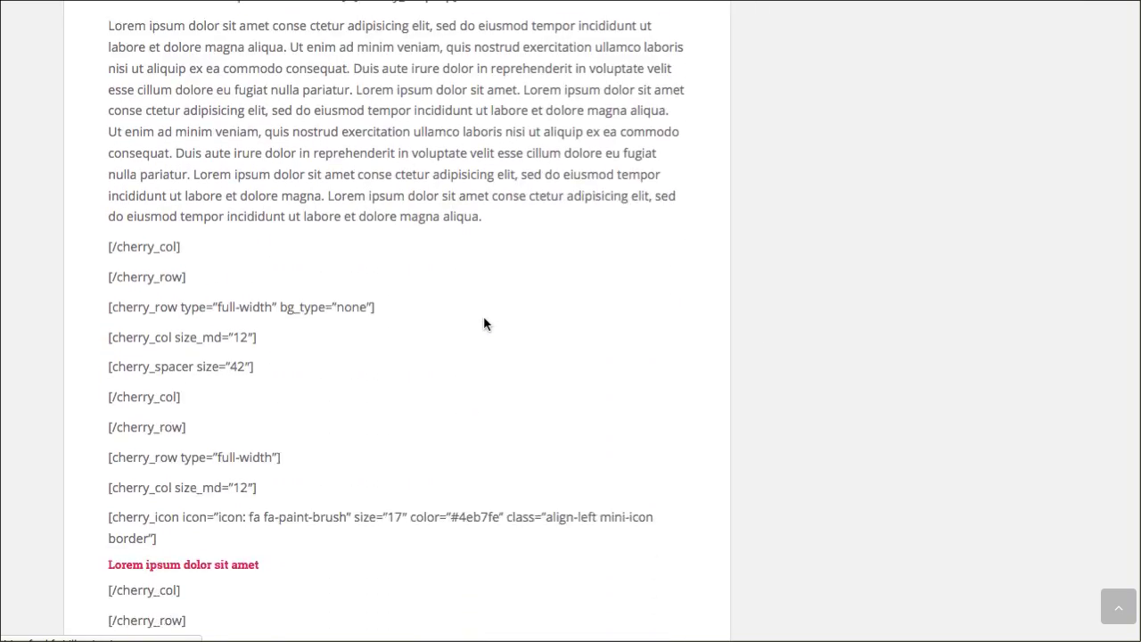
scroll(483, 324, up, 20)
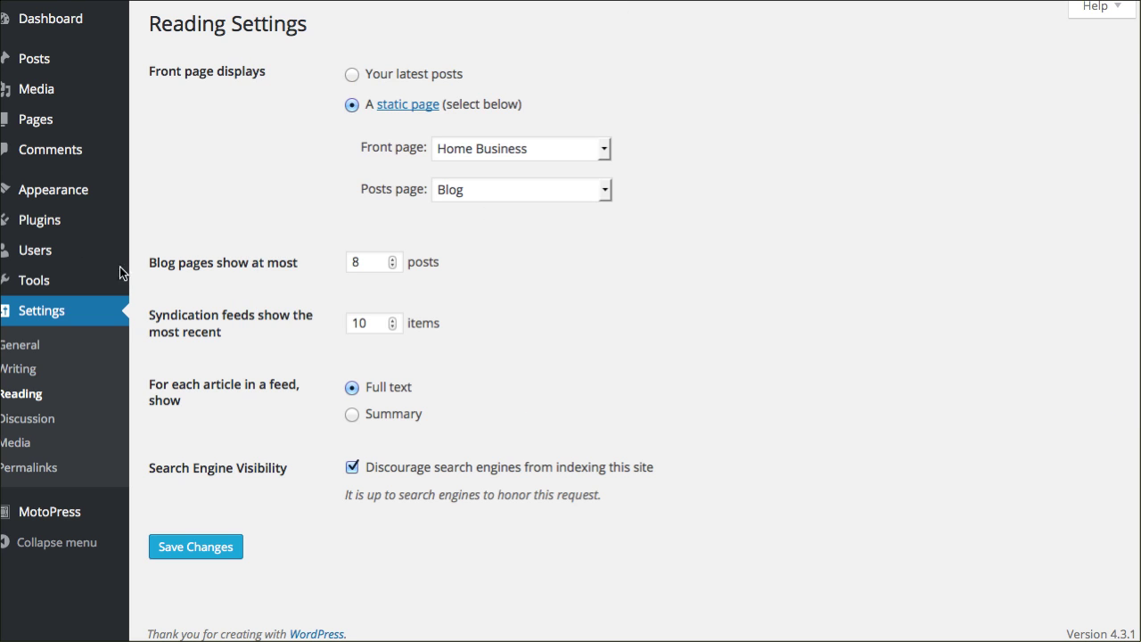
Step: Add a Categories widget titled 'Choose a Topic' to the Sidebar and save it
mouse_move(41, 201)
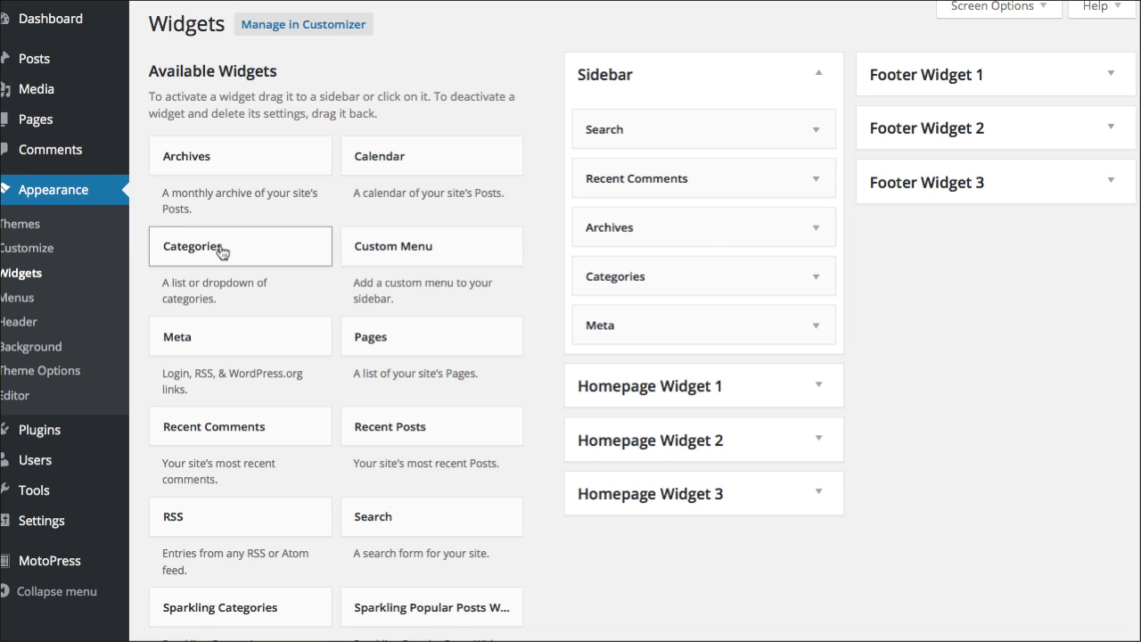
drag(222, 254, 657, 186)
click(663, 243)
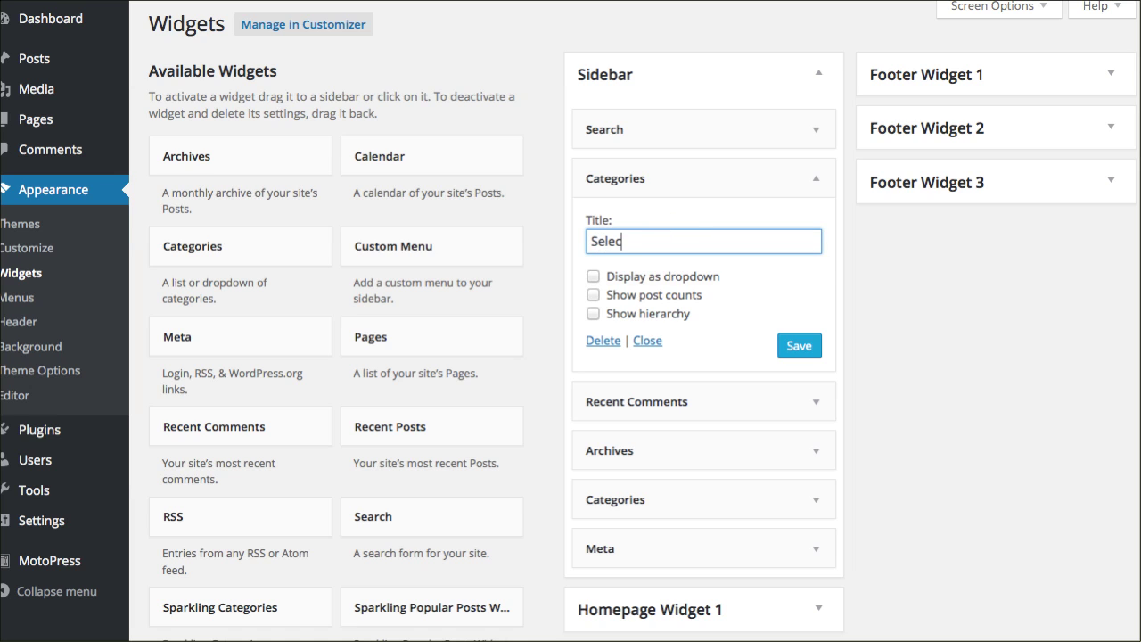
text(Sel)
key(BackSpace)
key(BackSpace)
key(BackSpace)
text(Ch)
key(Down)
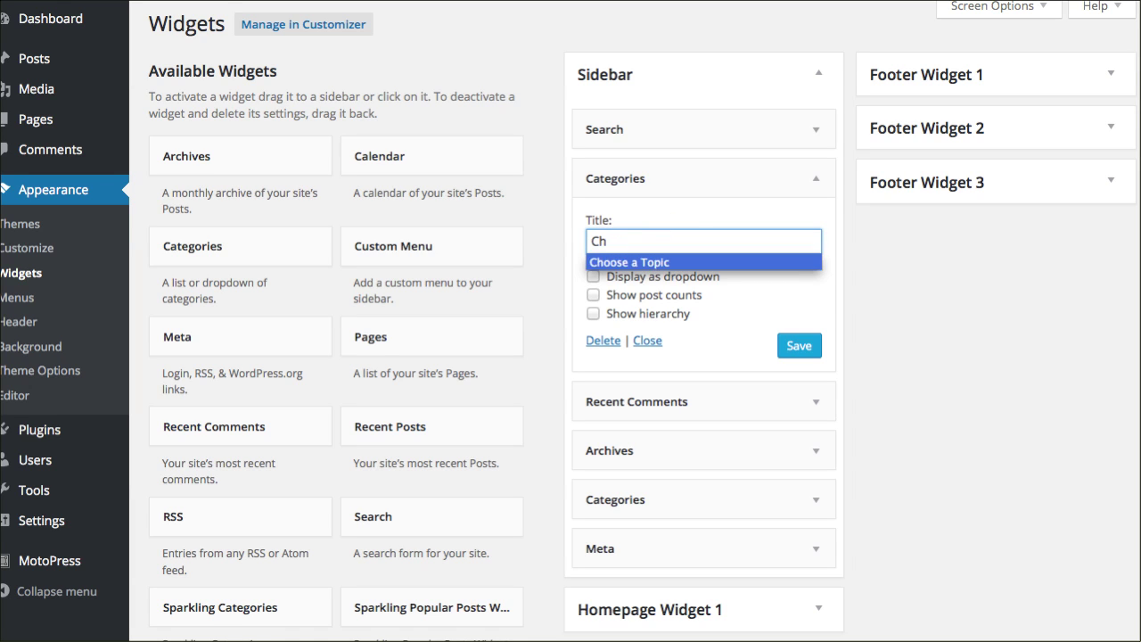
key(Return)
scroll(657, 247, down, 1)
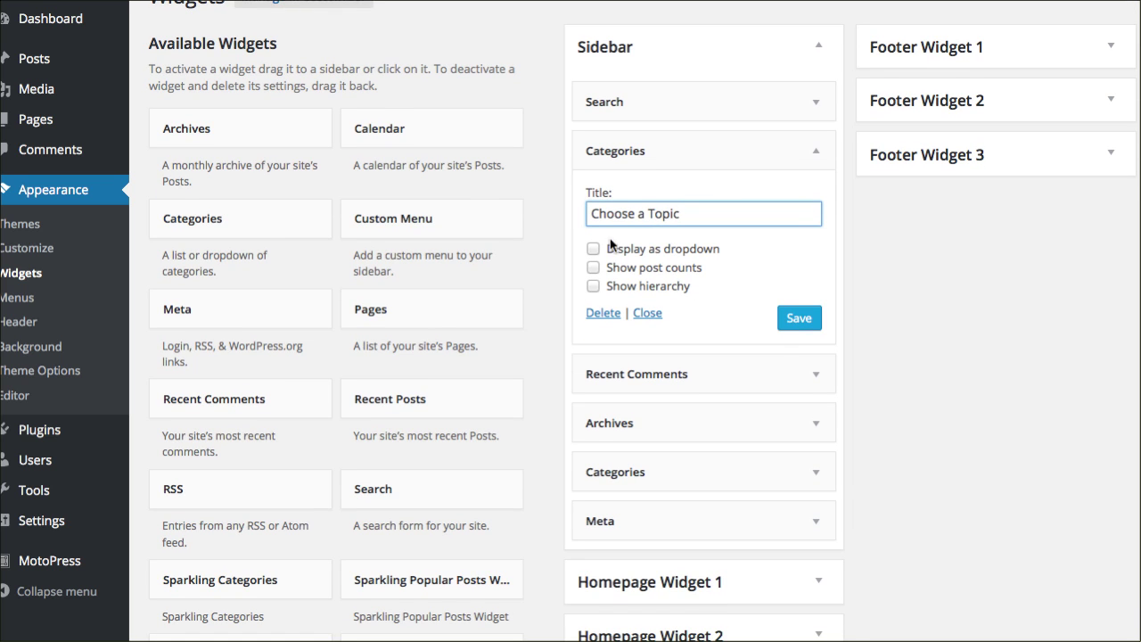
click(807, 320)
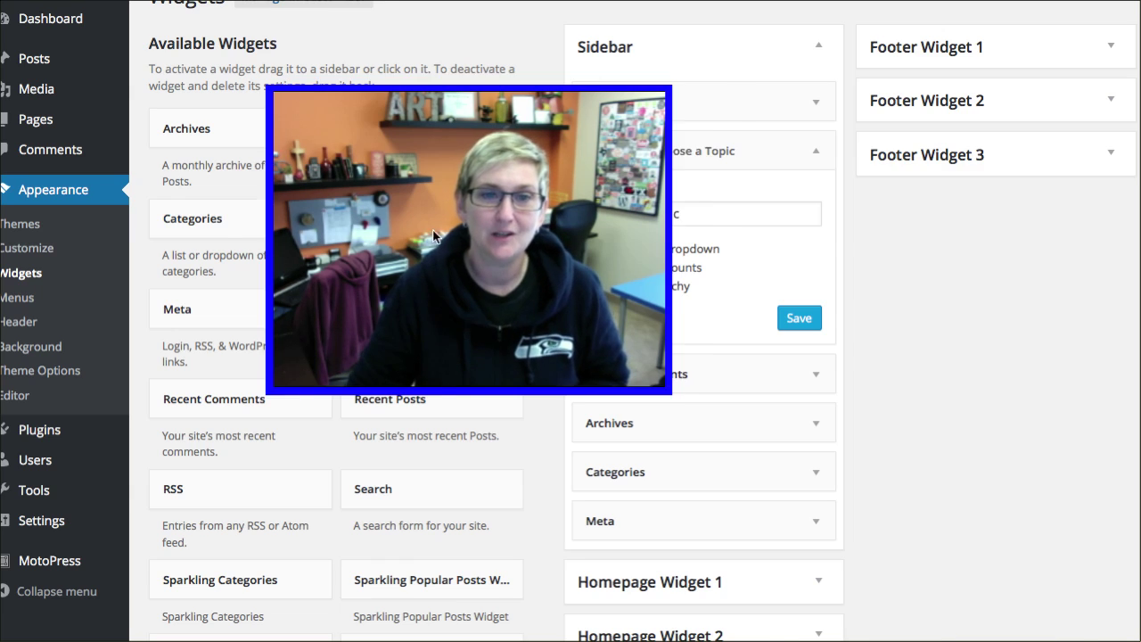
Step: Create a new menu named 'Categories' on the Menus page
click(33, 305)
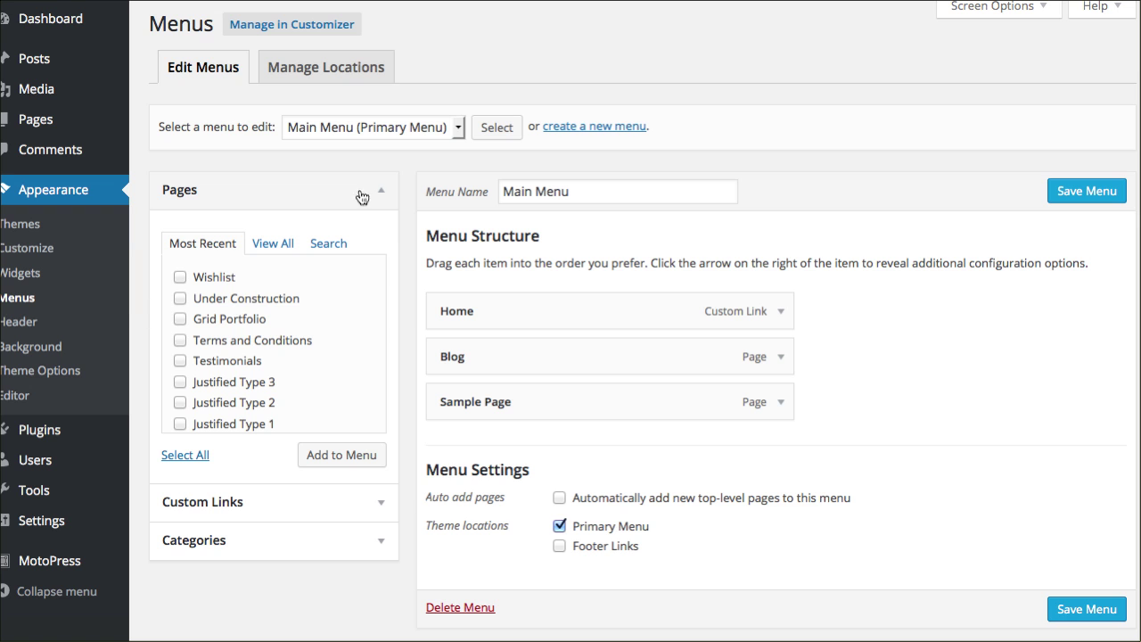
click(603, 127)
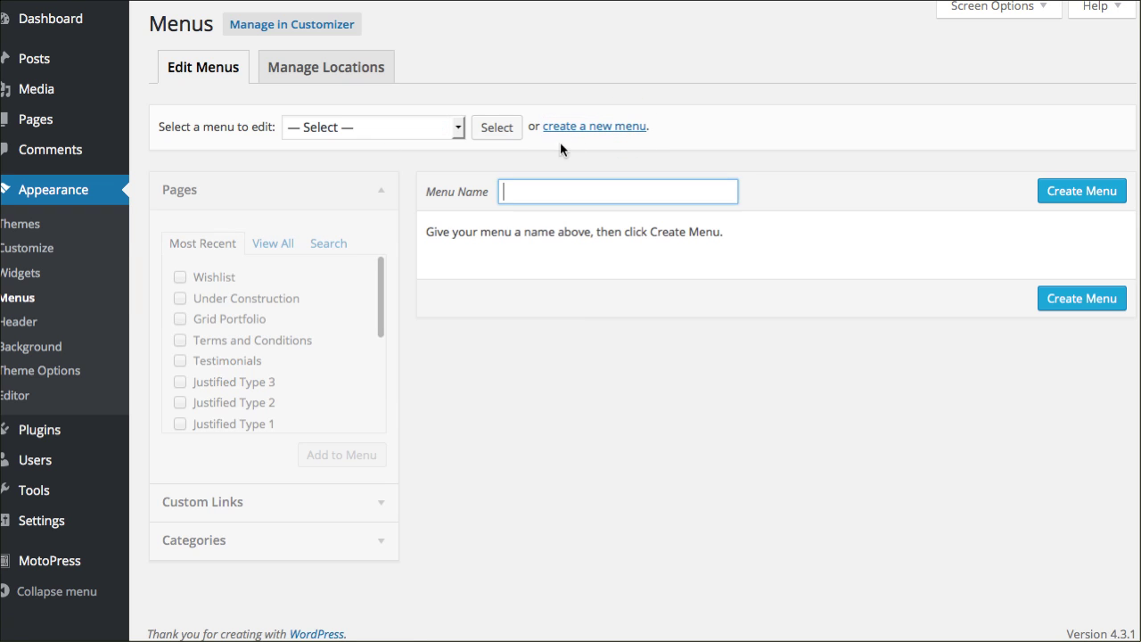
text(Cateo)
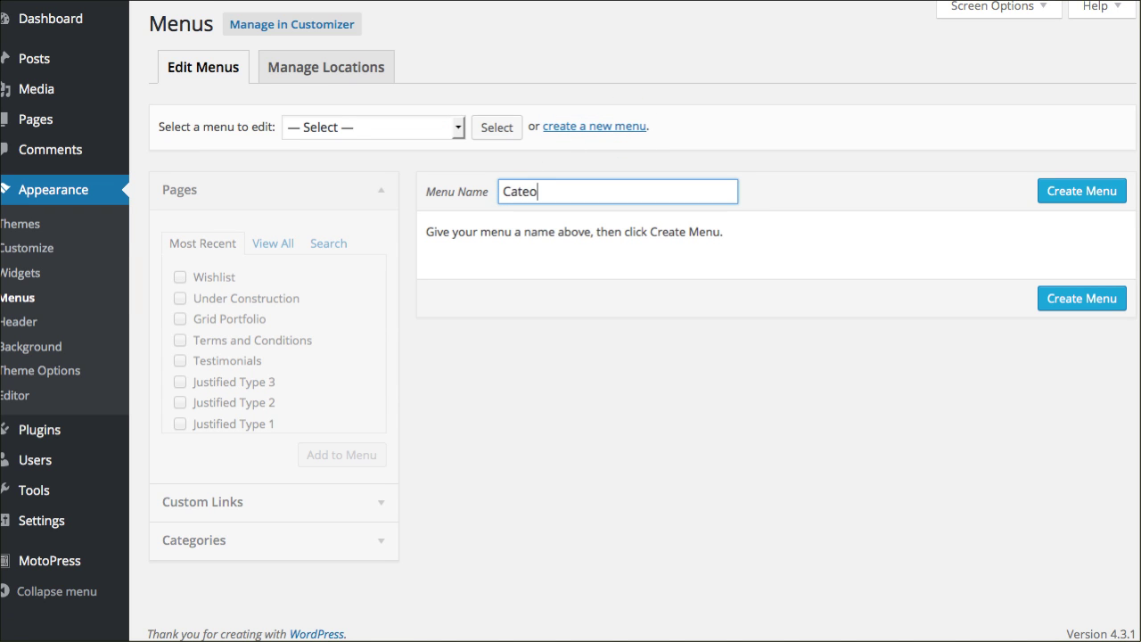
key(BackSpace)
key(Down)
key(Return)
click(1081, 189)
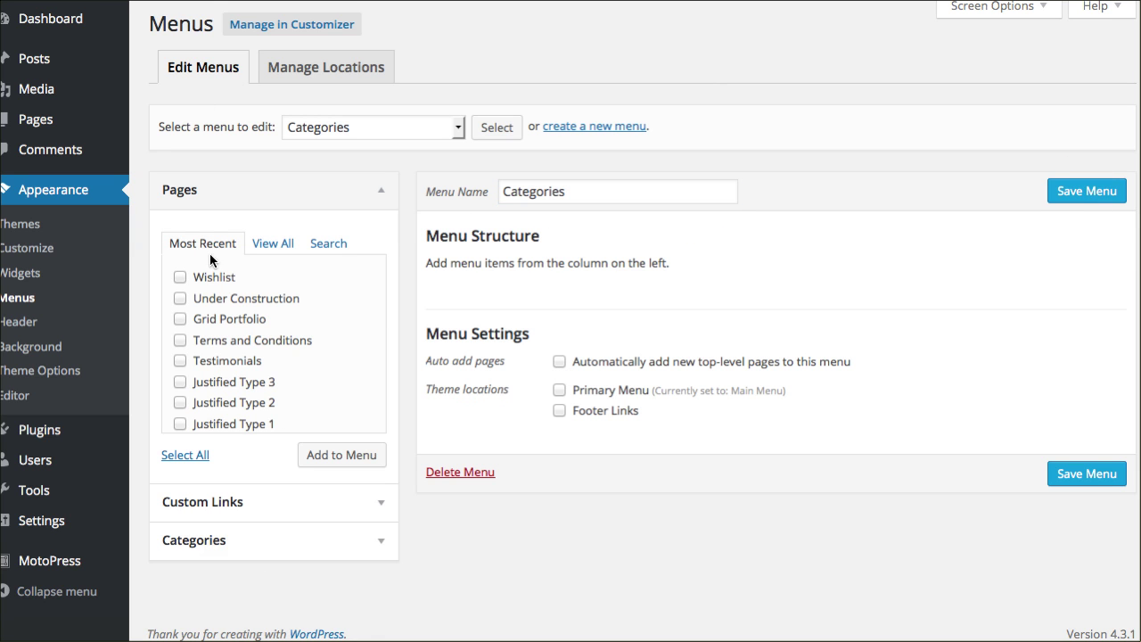
Step: Add all categories except Uncategorized, move Media to the top, and save the menu
click(226, 182)
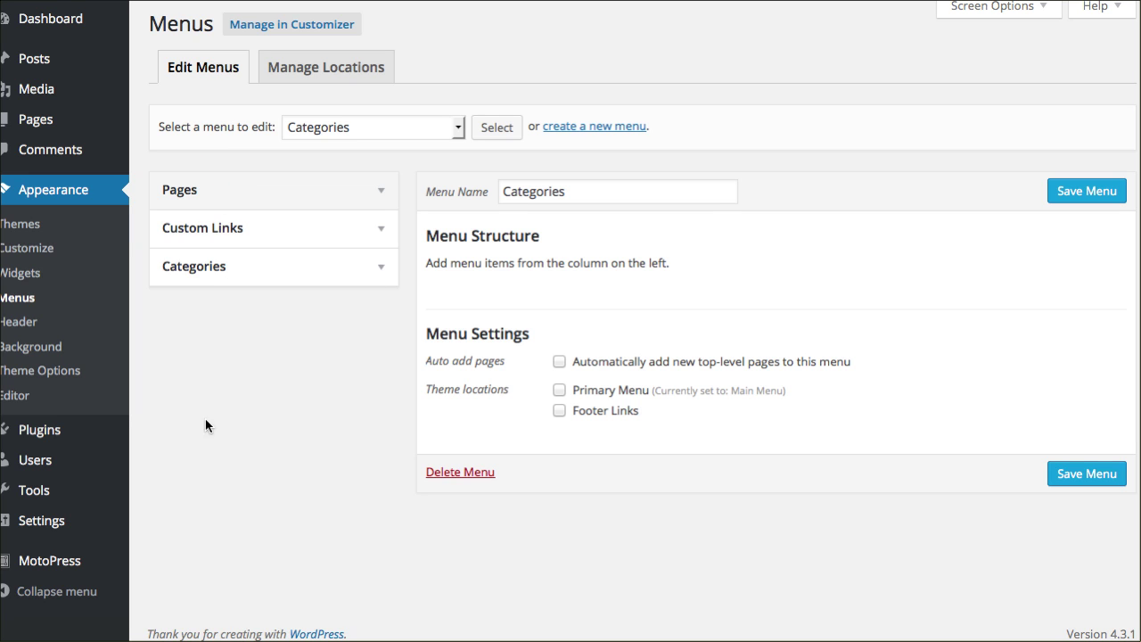
click(216, 271)
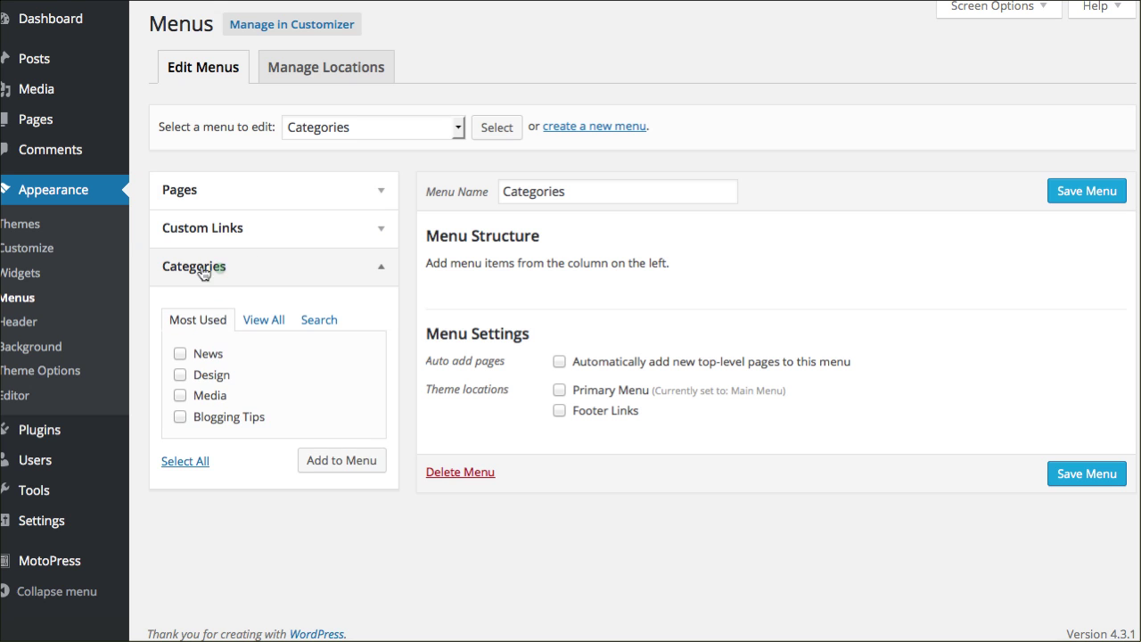
click(264, 323)
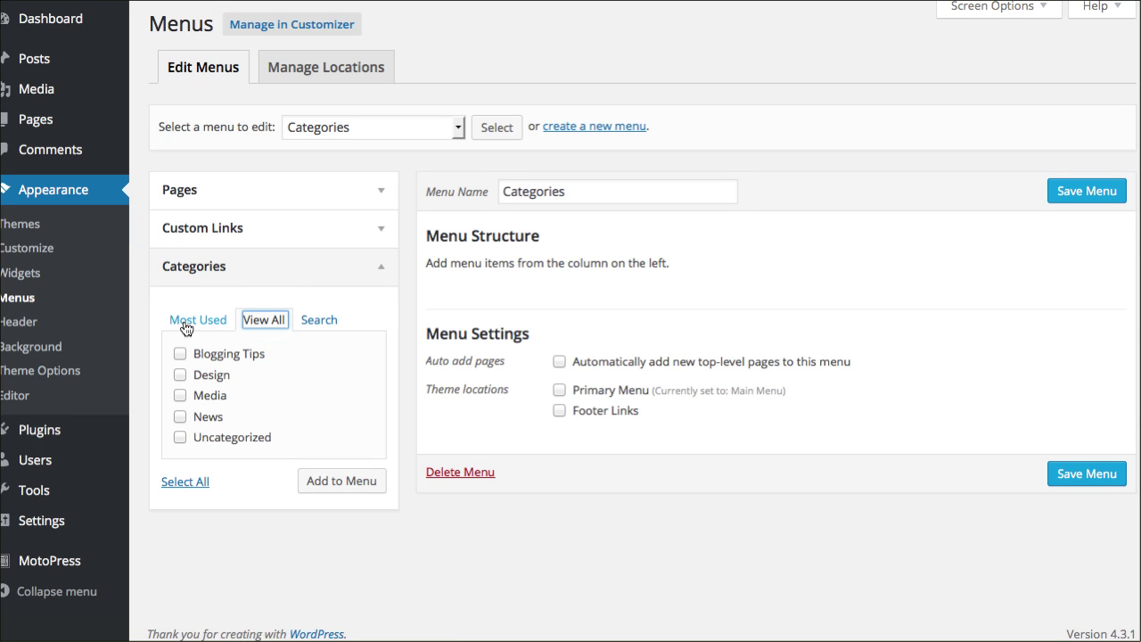
click(178, 482)
click(180, 437)
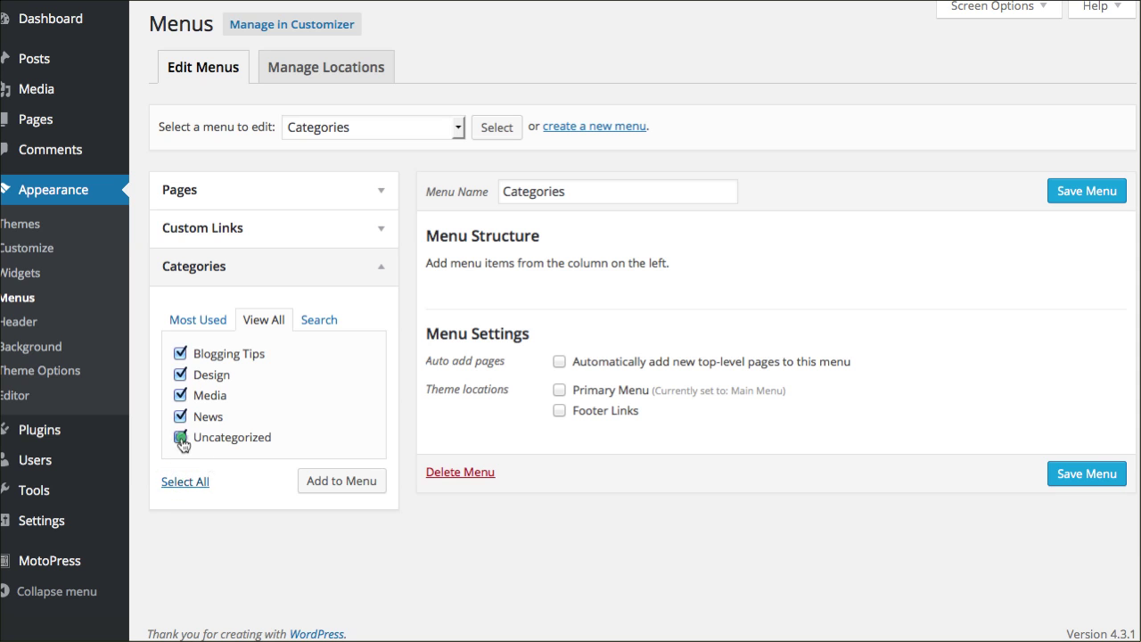
click(361, 489)
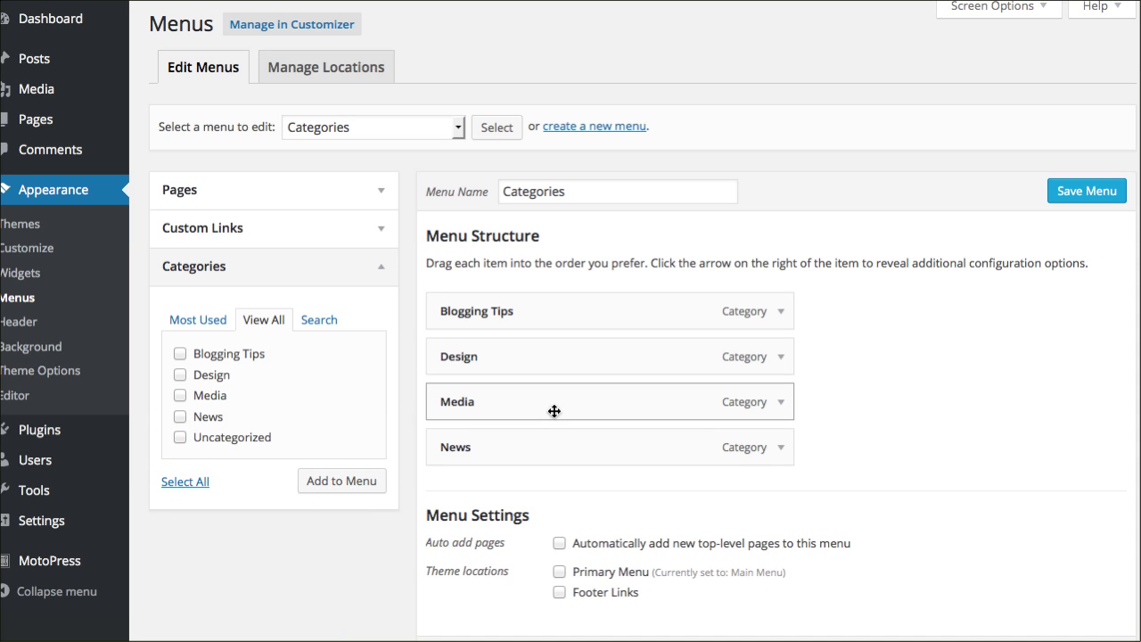
drag(554, 412, 553, 304)
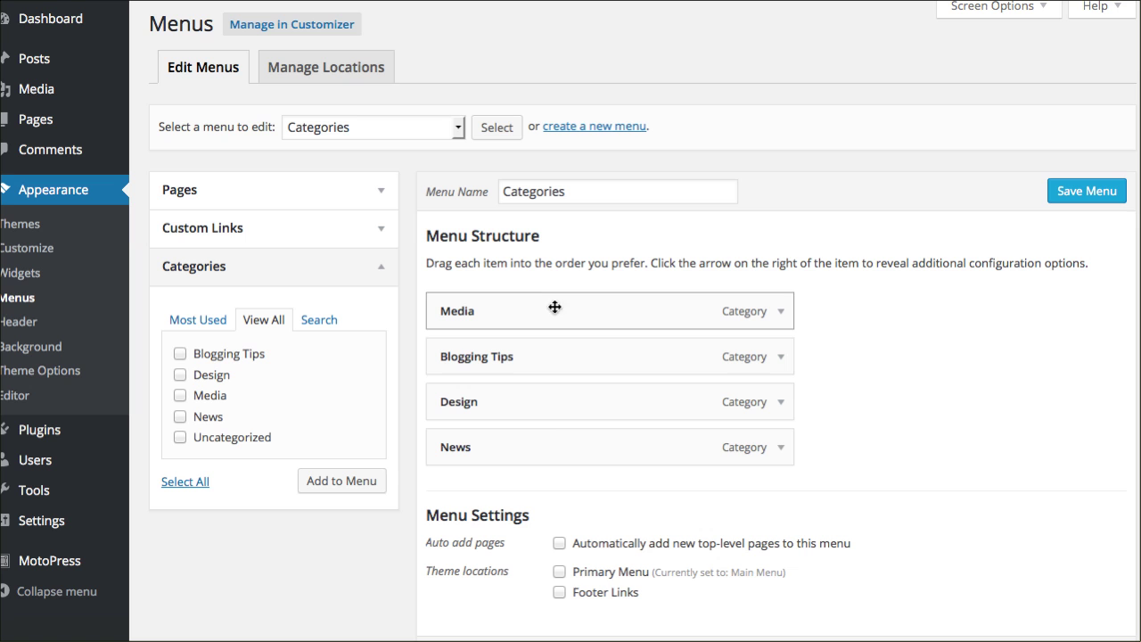
click(1087, 194)
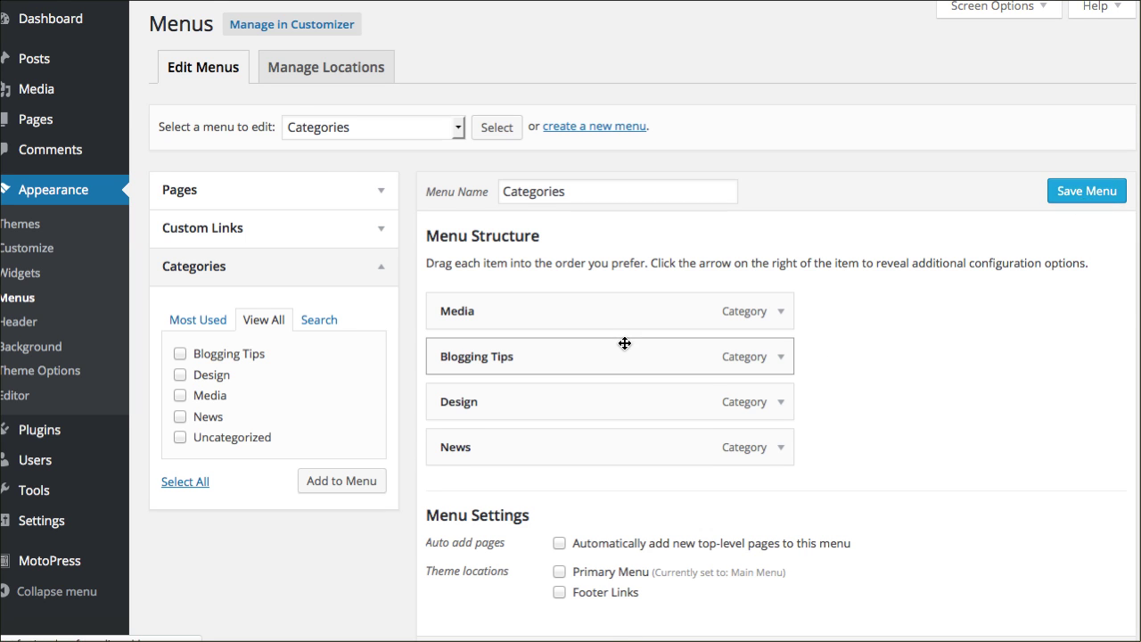
click(22, 277)
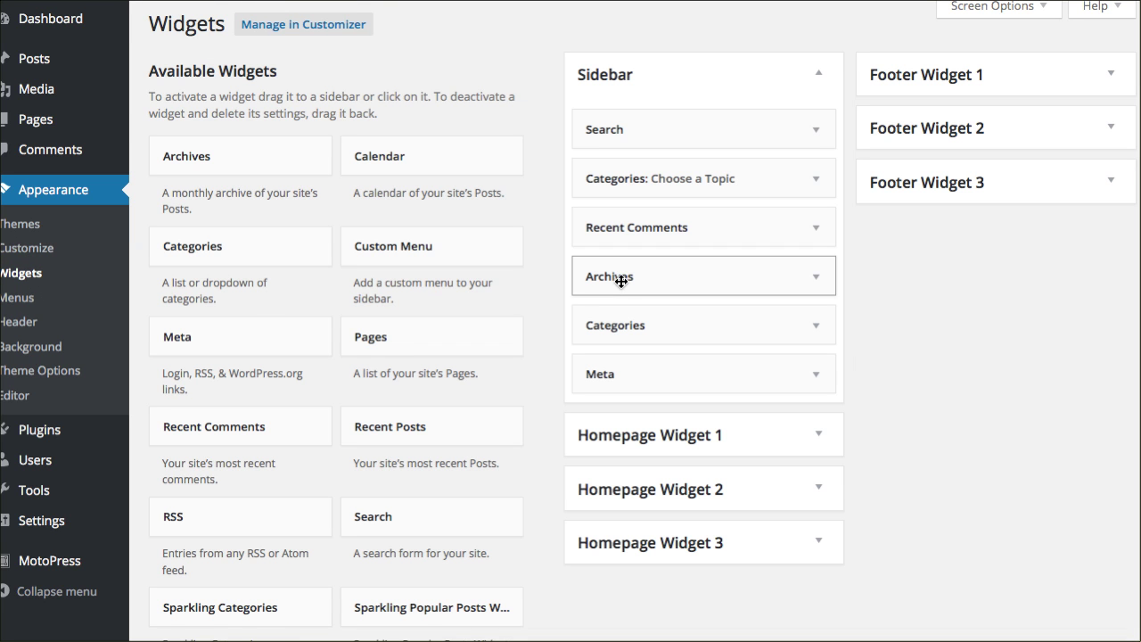
Step: Delete the old categories widget and add a Custom Menu widget below Search using the Categories menu
click(819, 185)
click(602, 339)
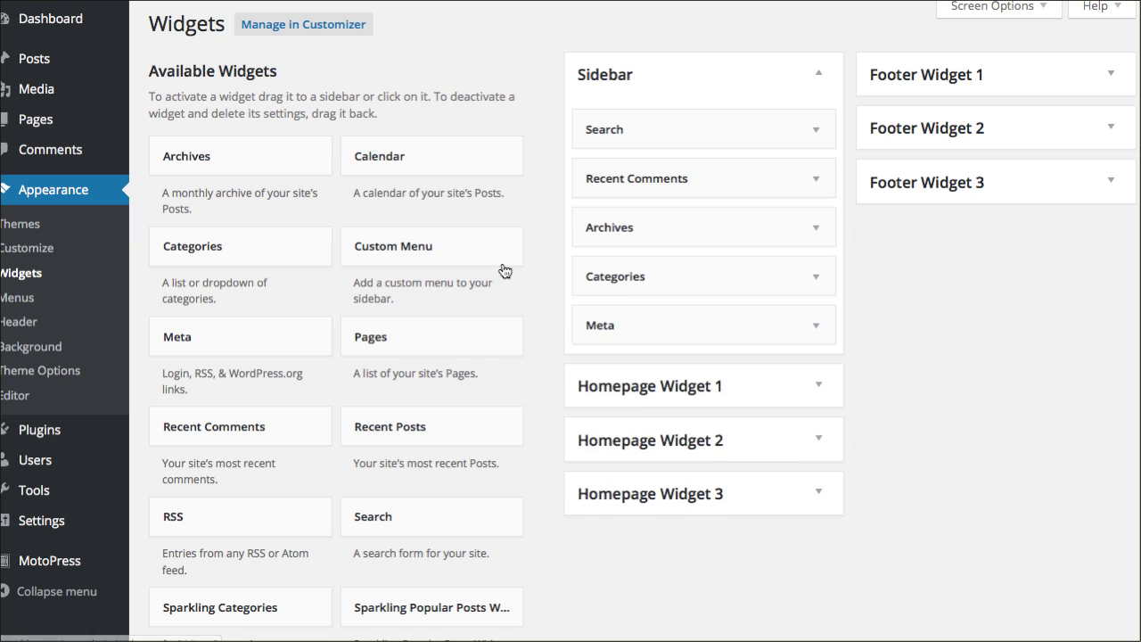
drag(384, 247, 630, 168)
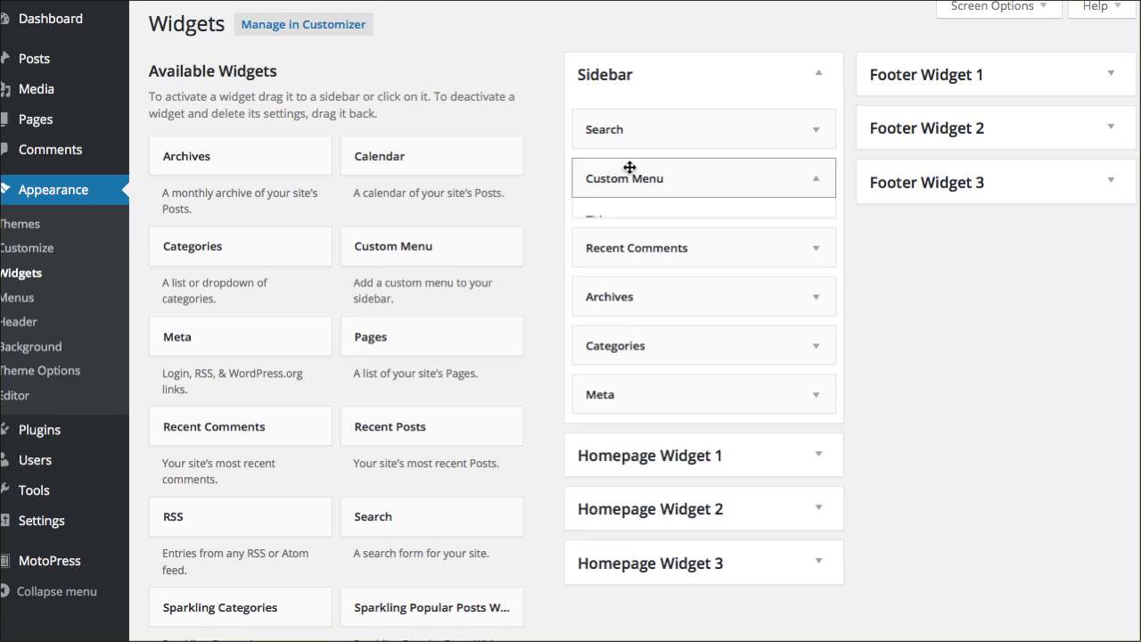
click(627, 237)
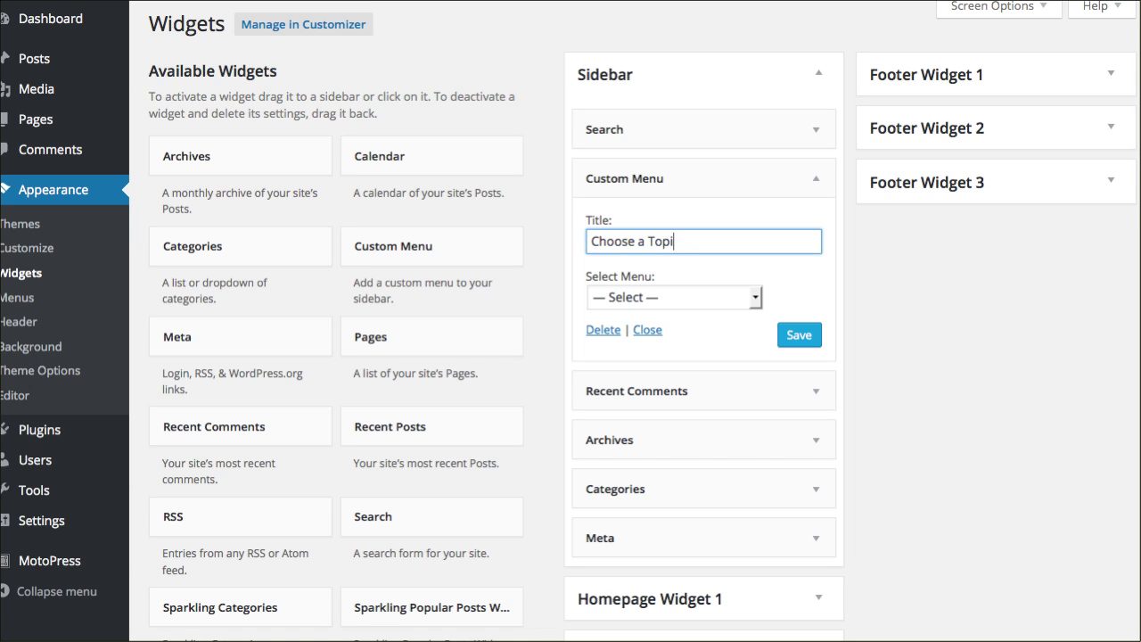
click(627, 296)
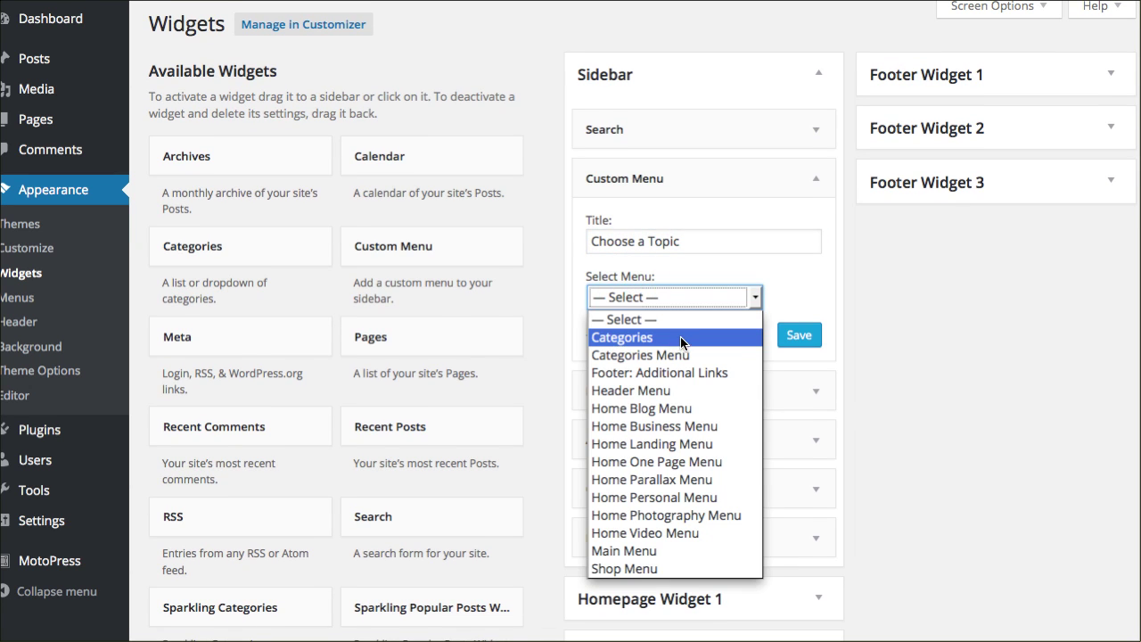
click(709, 338)
click(798, 335)
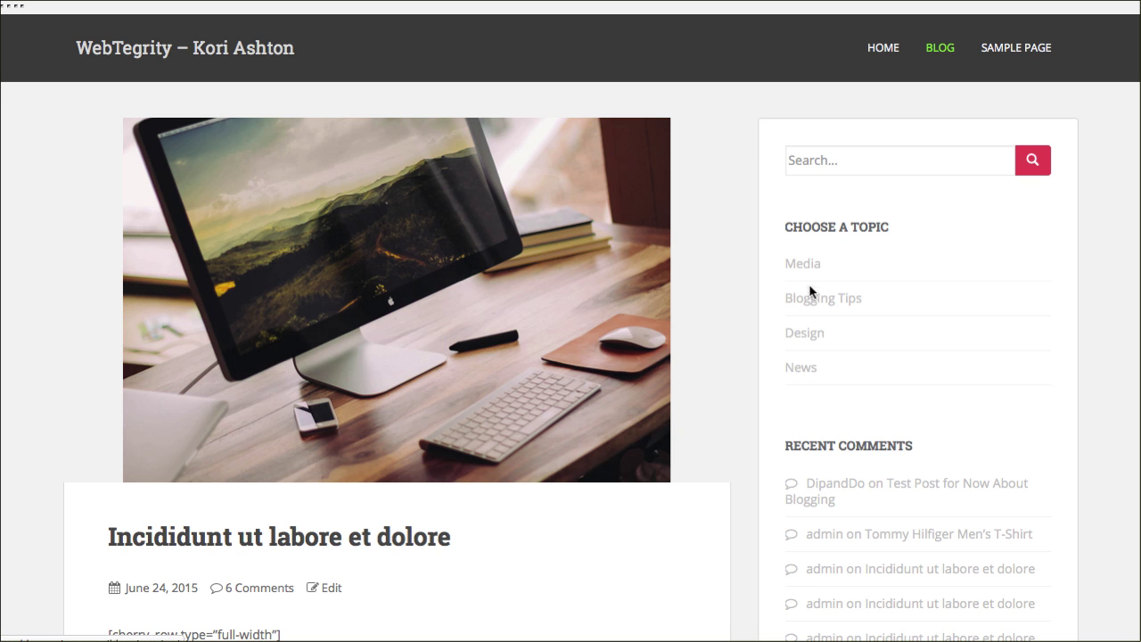
Step: Follow the Media link in the live sidebar's Choose a Topic list
click(807, 267)
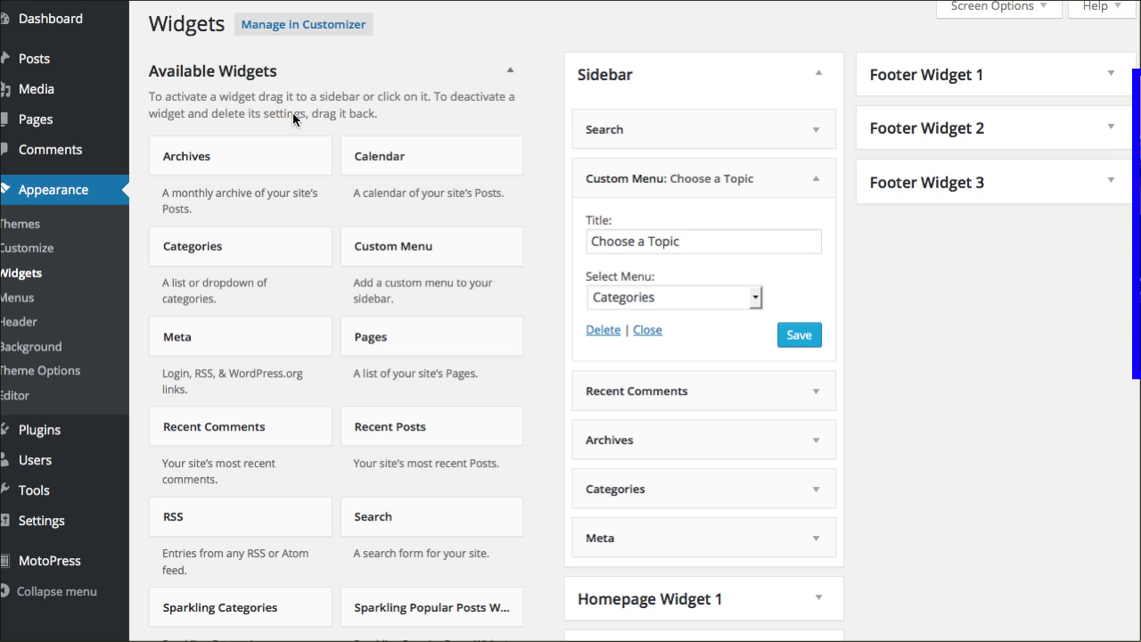
Step: Go to the Add New plugins page from the Plugins menu
mouse_move(76, 433)
click(155, 436)
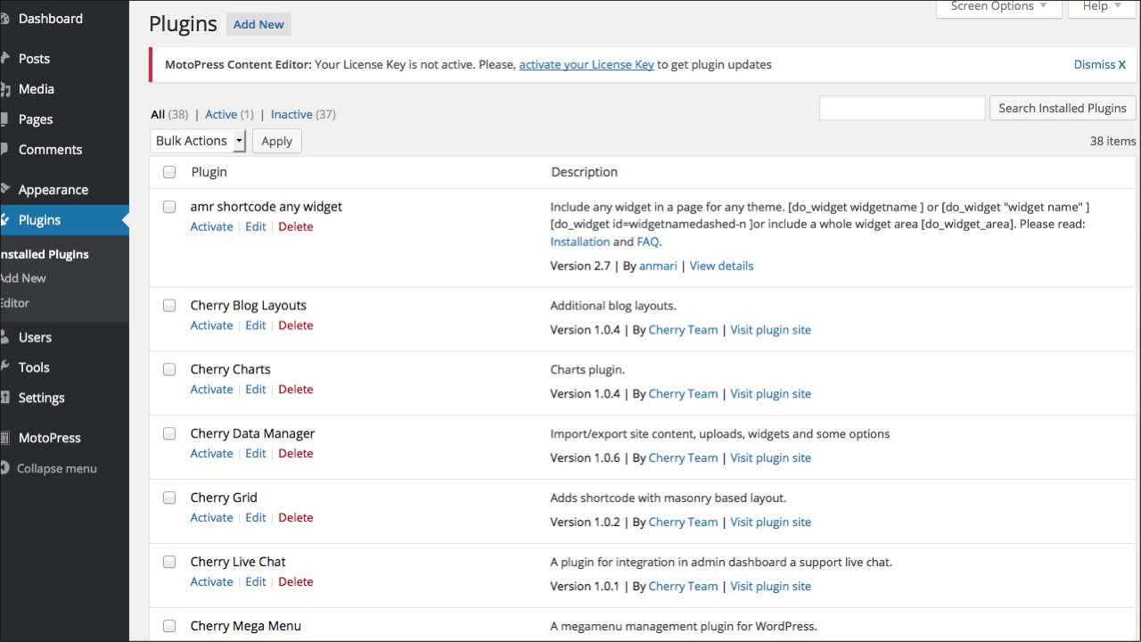
click(25, 279)
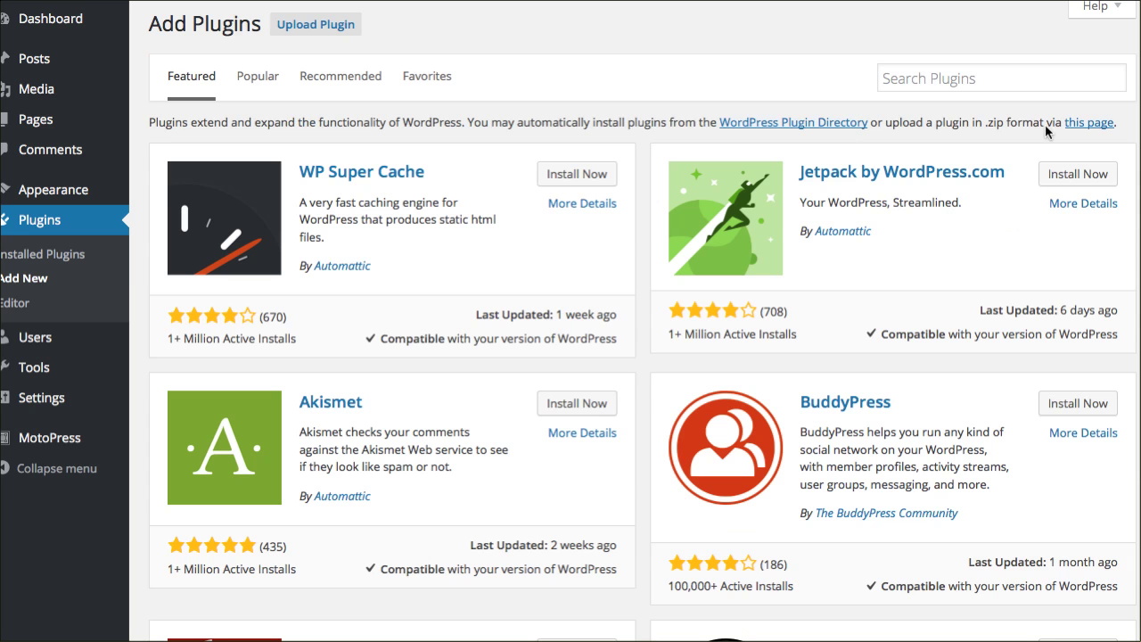
Step: Search plugins for 'posts in page' and scroll the results
click(979, 85)
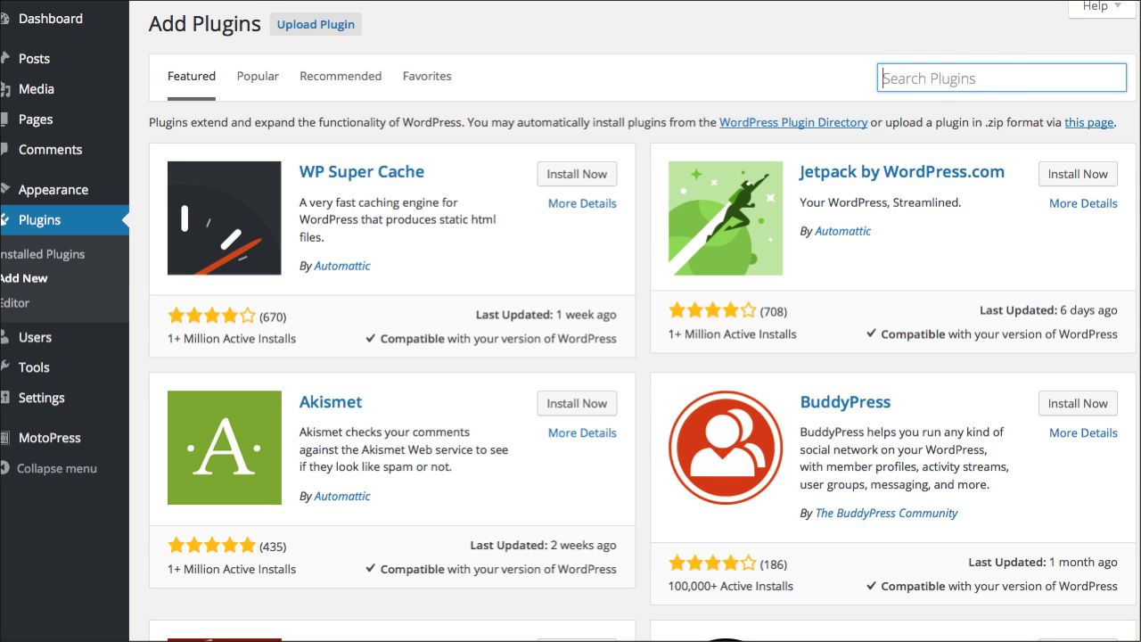
text(post)
key(Down)
key(Return)
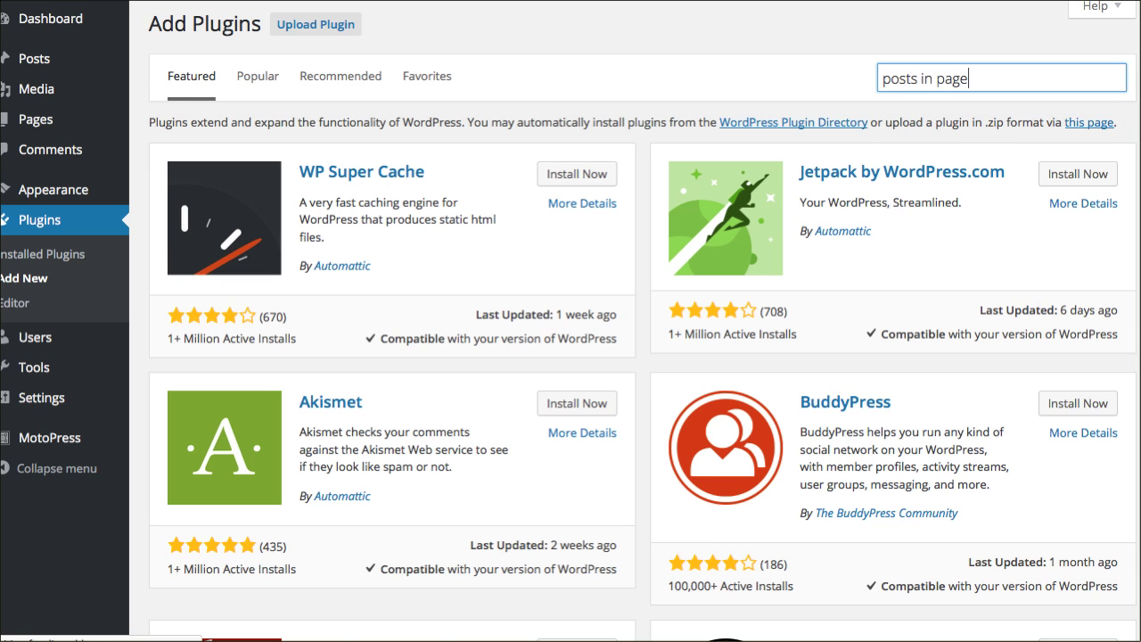
key(Return)
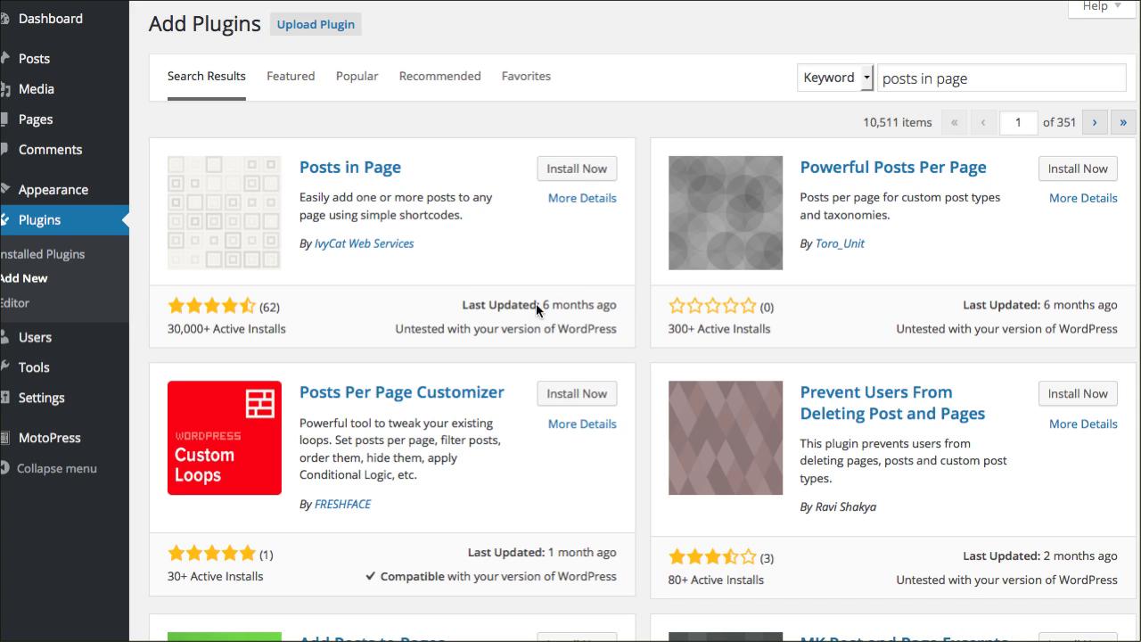
mouse_move(573, 310)
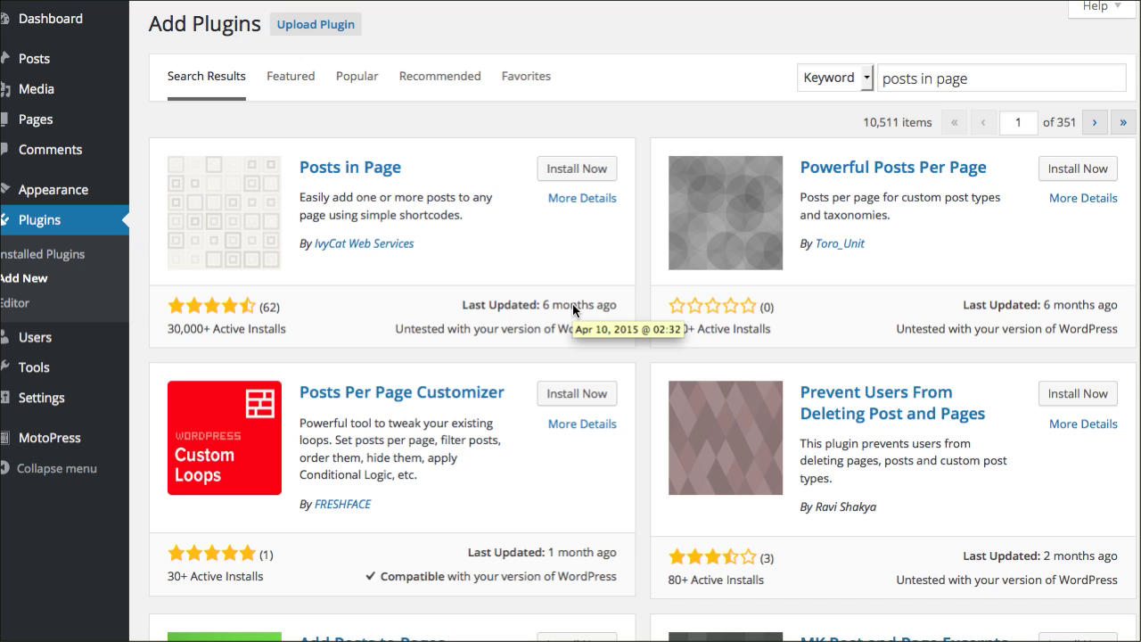
scroll(522, 317, down, 1)
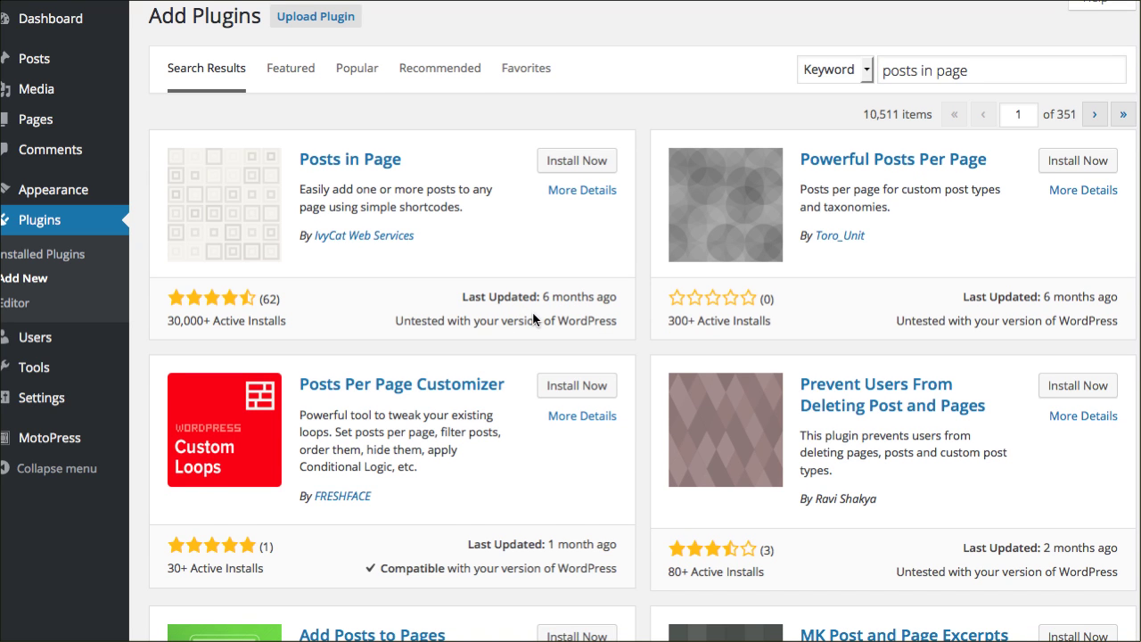
click(583, 190)
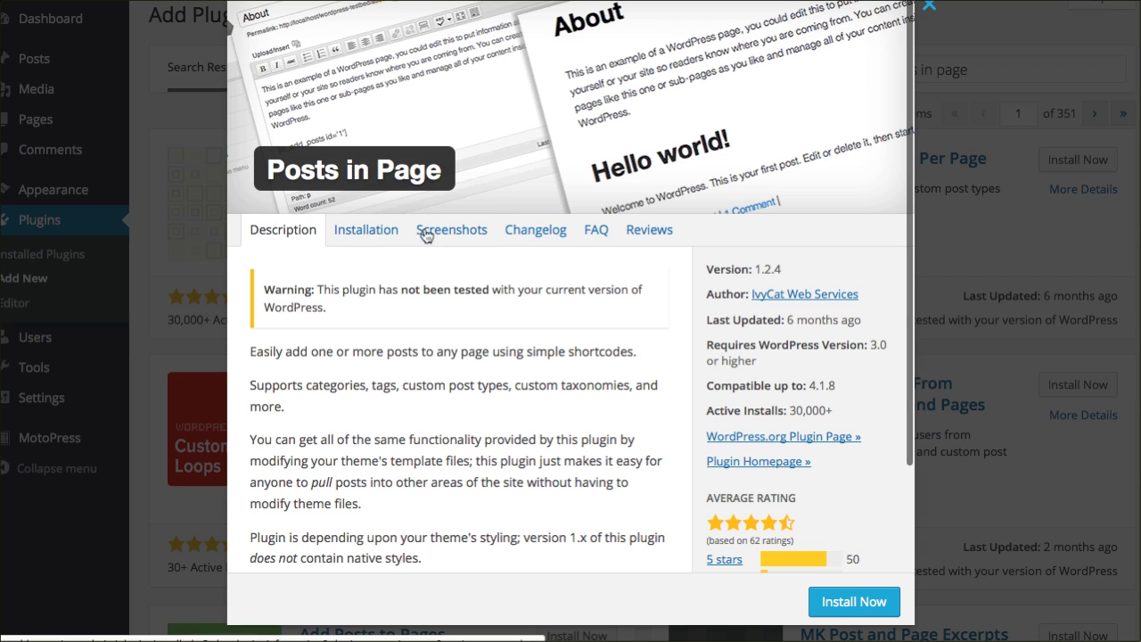
click(426, 230)
scroll(438, 269, down, 3)
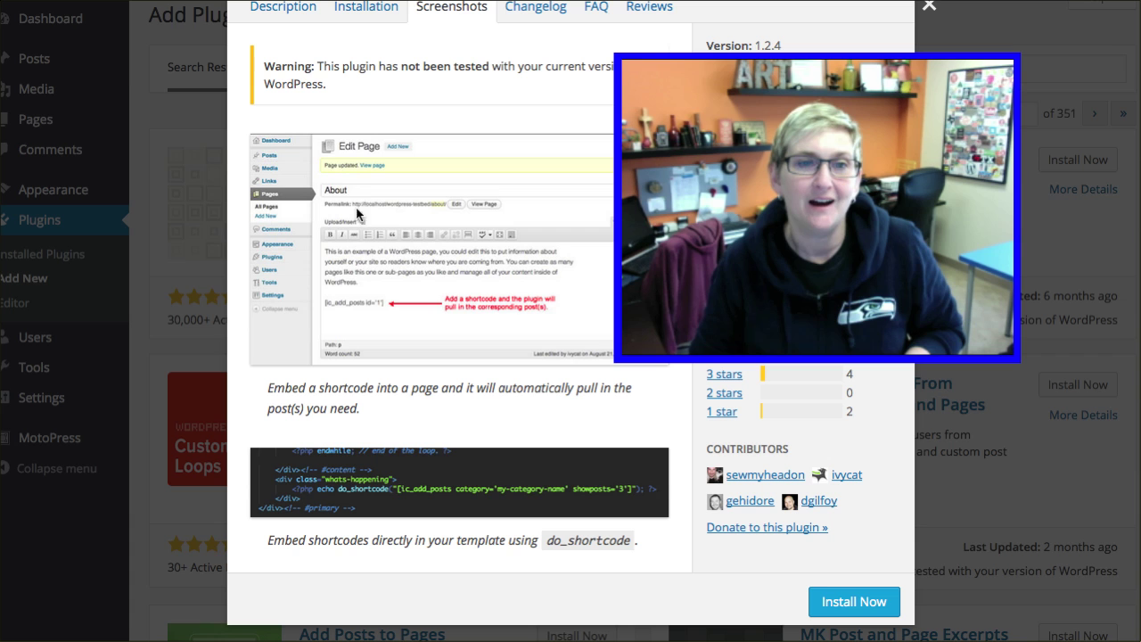
click(190, 263)
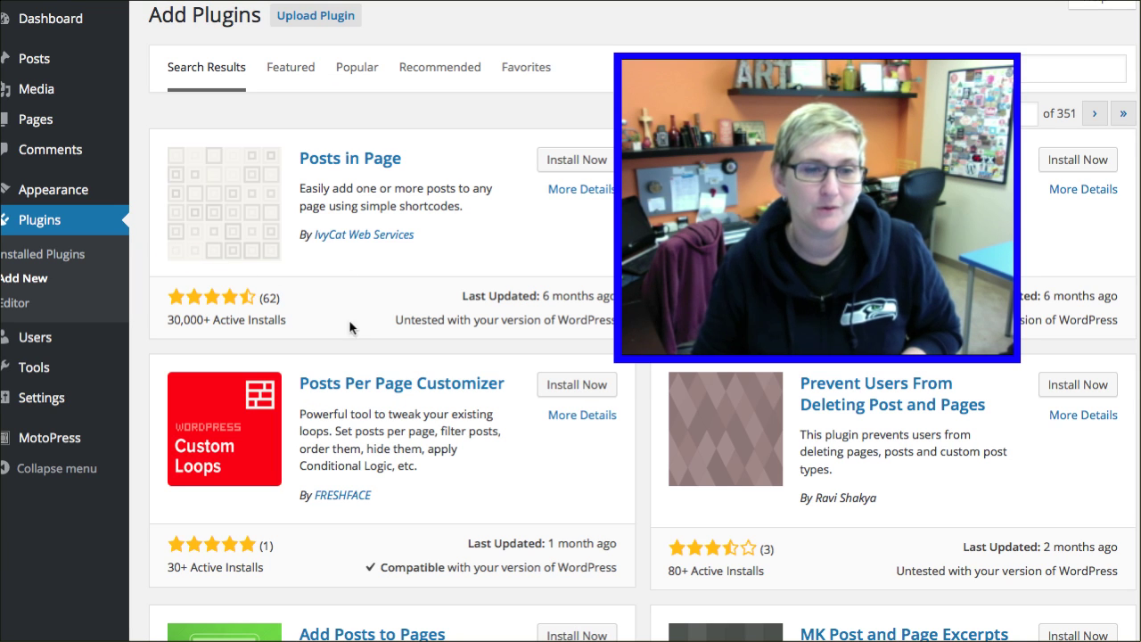
scroll(714, 232, down, 5)
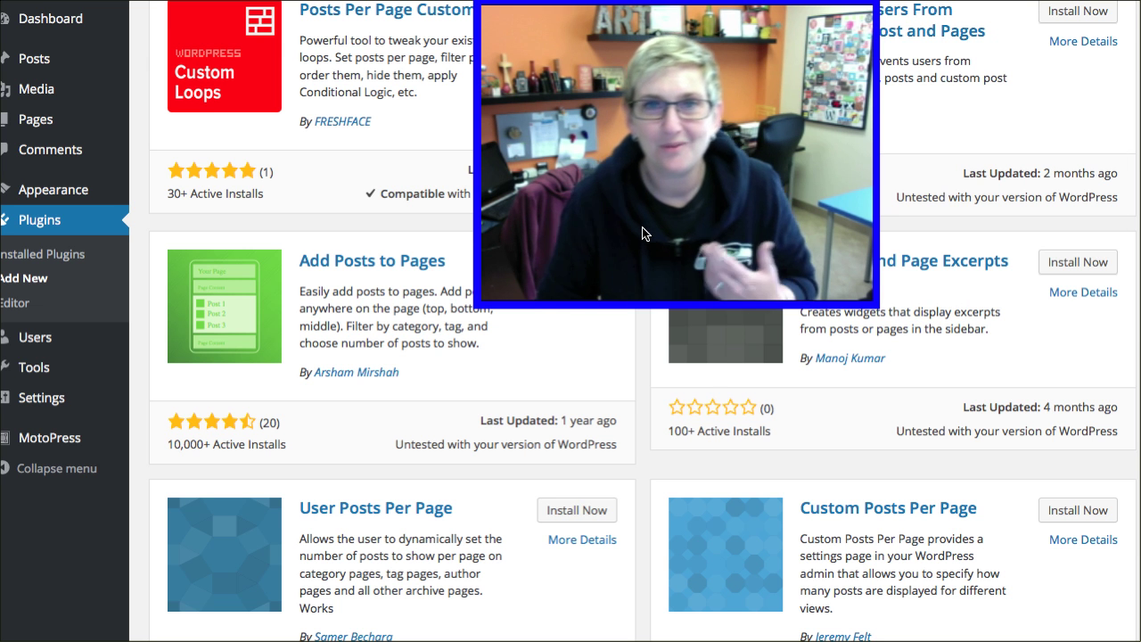
scroll(318, 261, up, 5)
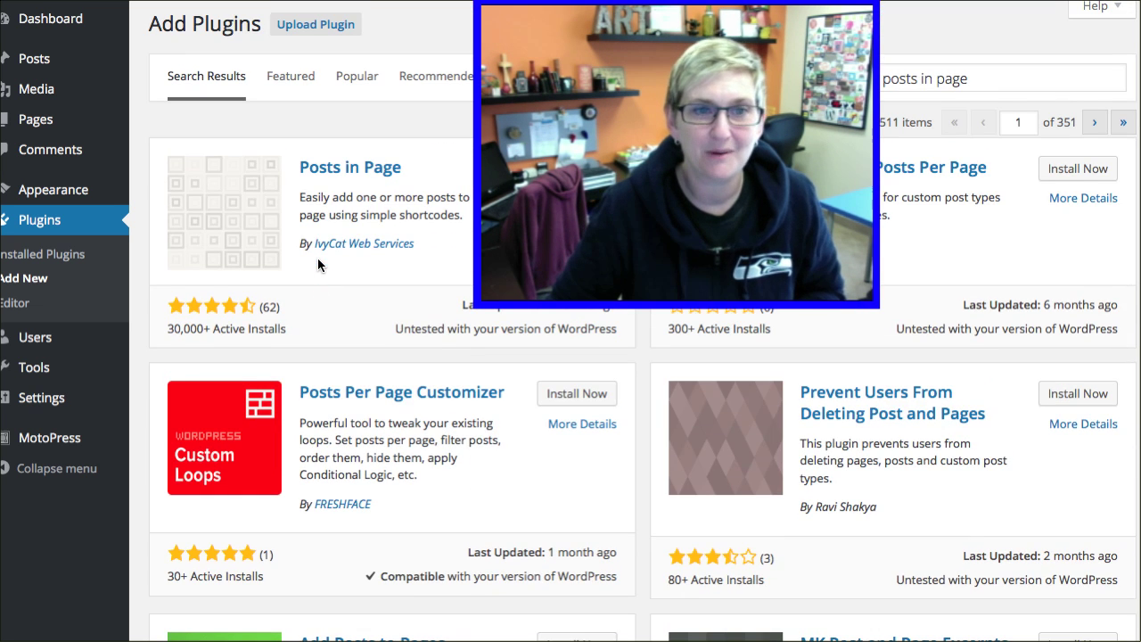